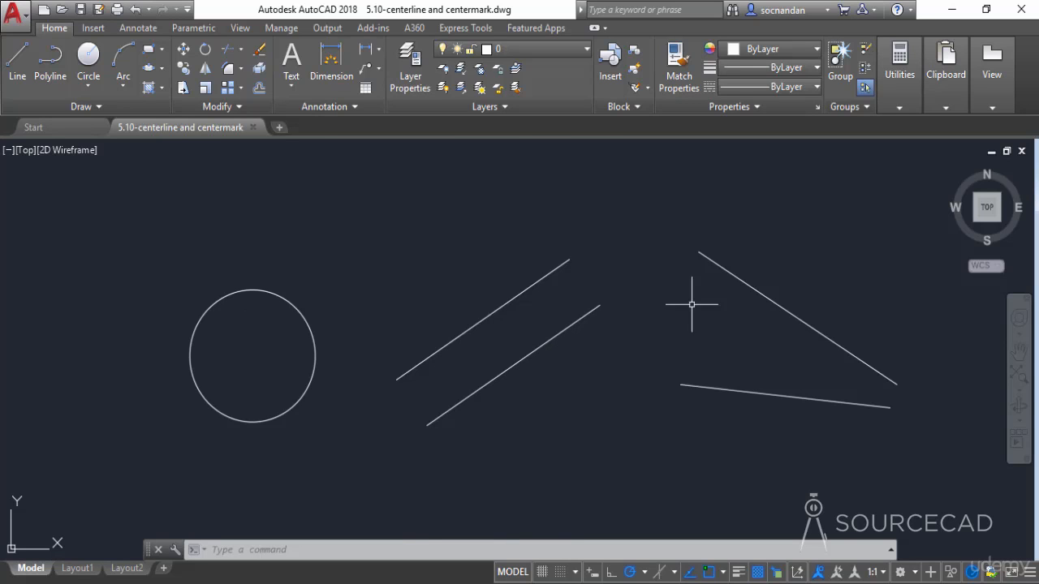
- Add a center mark to the circle with the Center Mark command
mouse_move(264, 333)
middle_mouse_down()
mouse_move(281, 338)
mouse_move(429, 304)
mouse_move(455, 309)
middle_mouse_up()
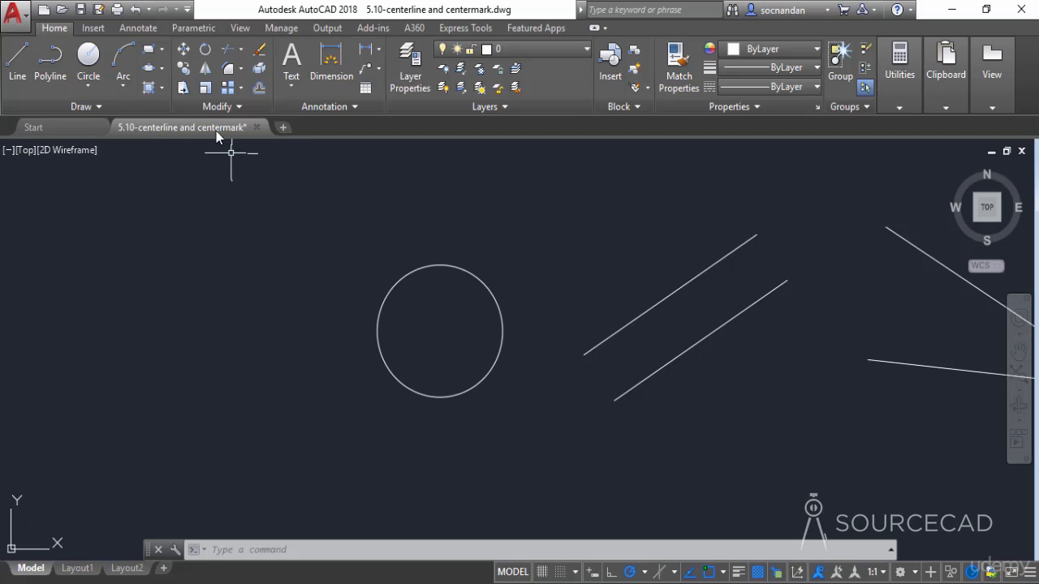
left_click(142, 29)
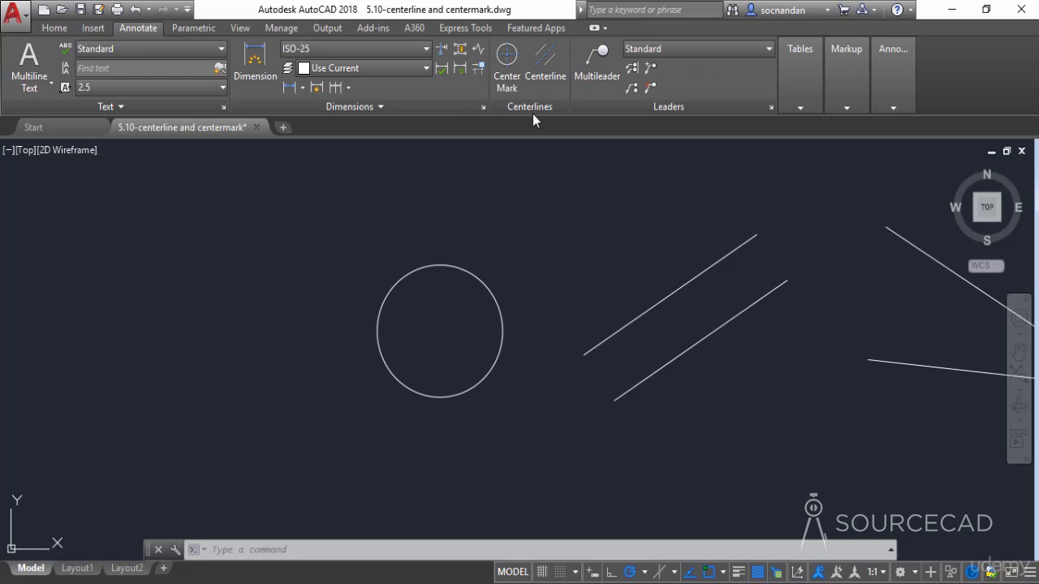
left_click(510, 60)
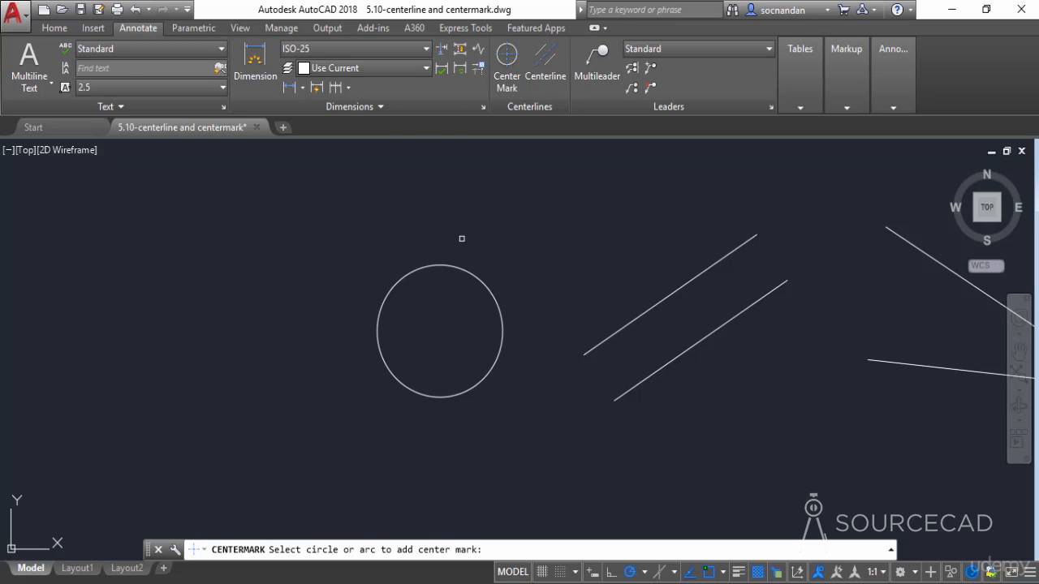
left_click(454, 263)
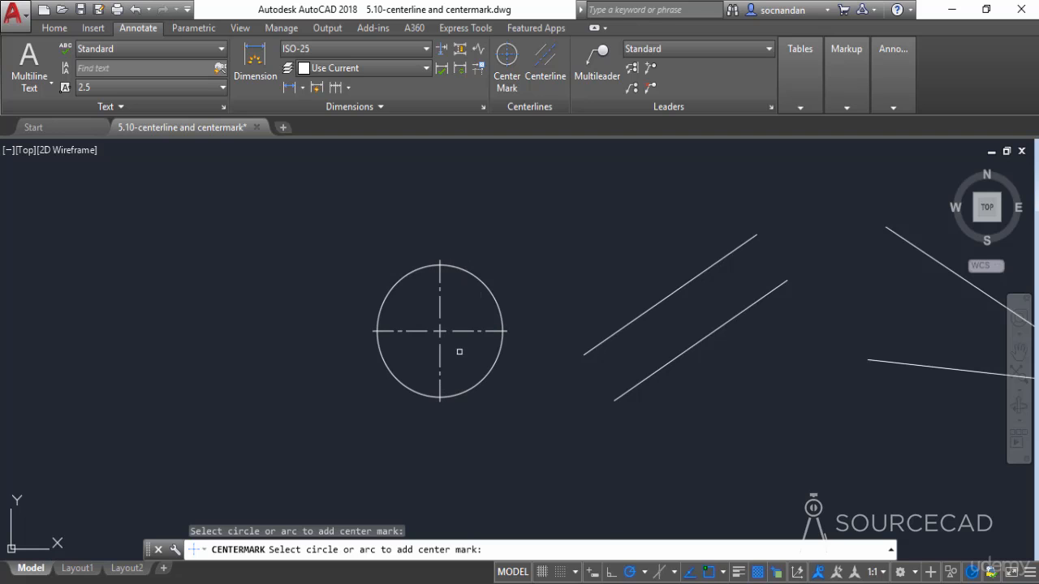
key("Return")
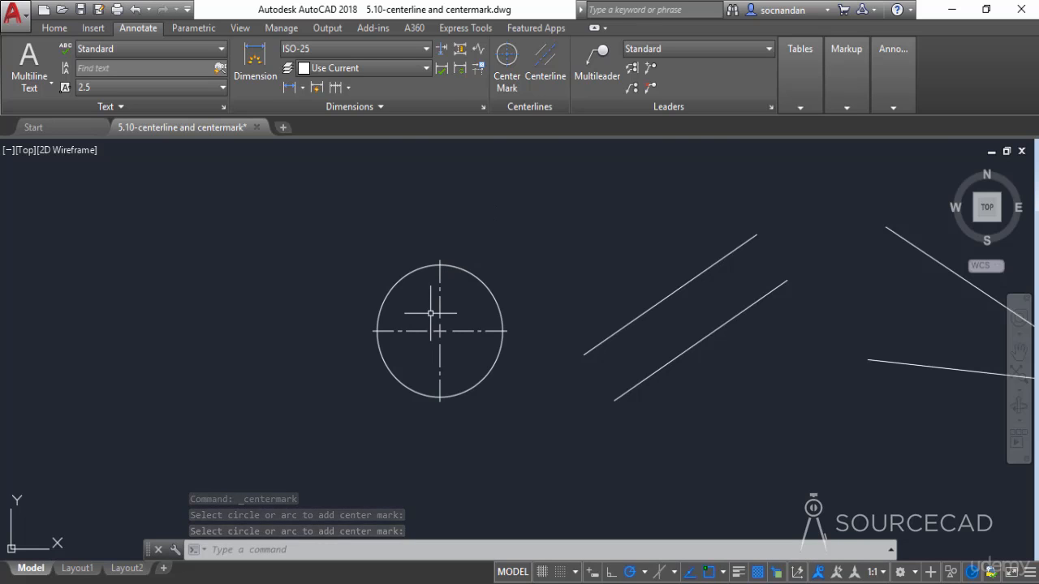
- Extend all four ends of the center mark farther beyond the circle, the lower end by about 14 units
scroll(432, 313, "up", 2)
middle_click_drag(474, 303, 465, 315)
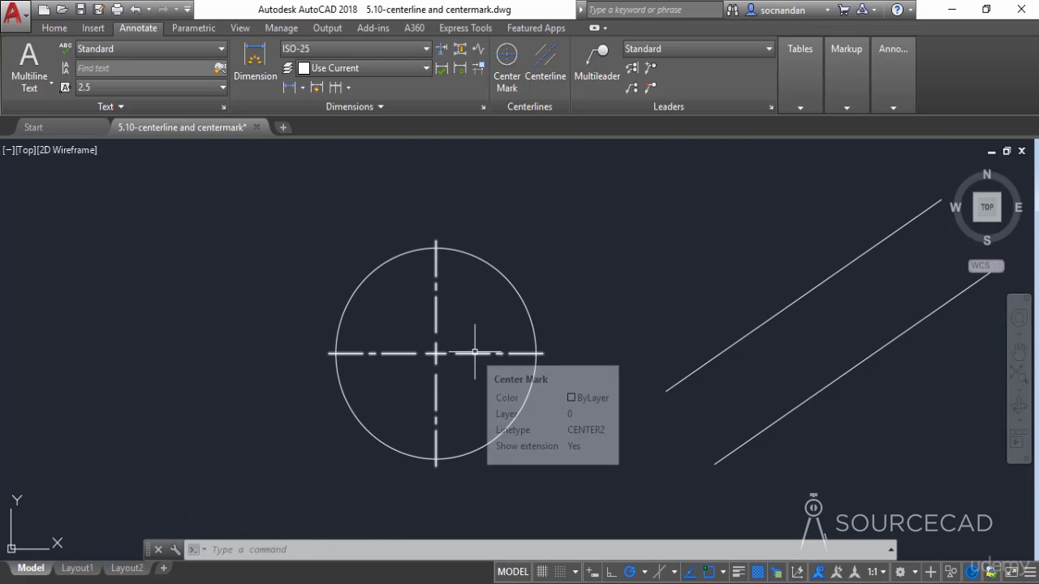
left_click(475, 353)
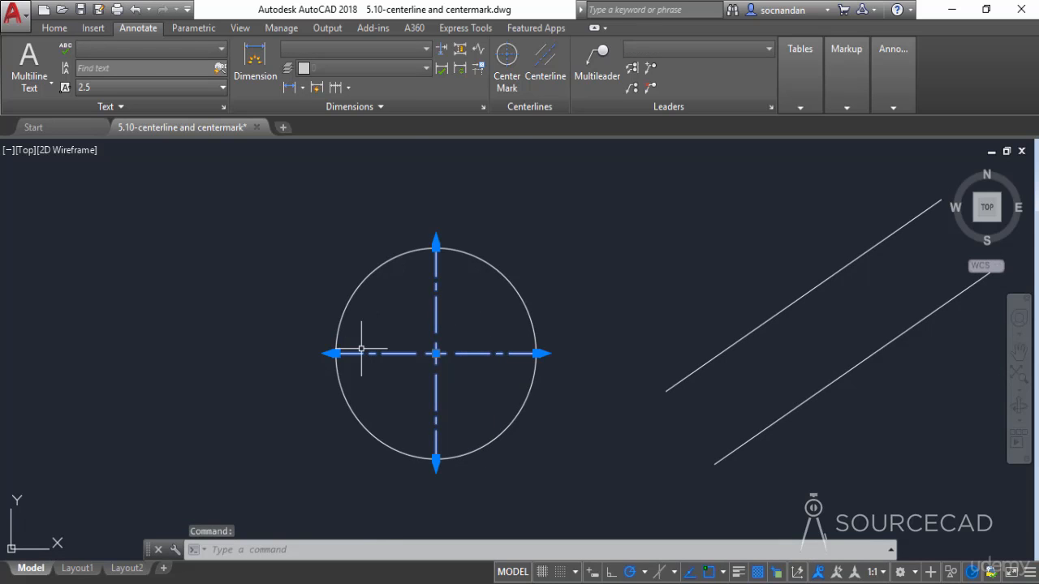
left_click(547, 354)
left_click(594, 354)
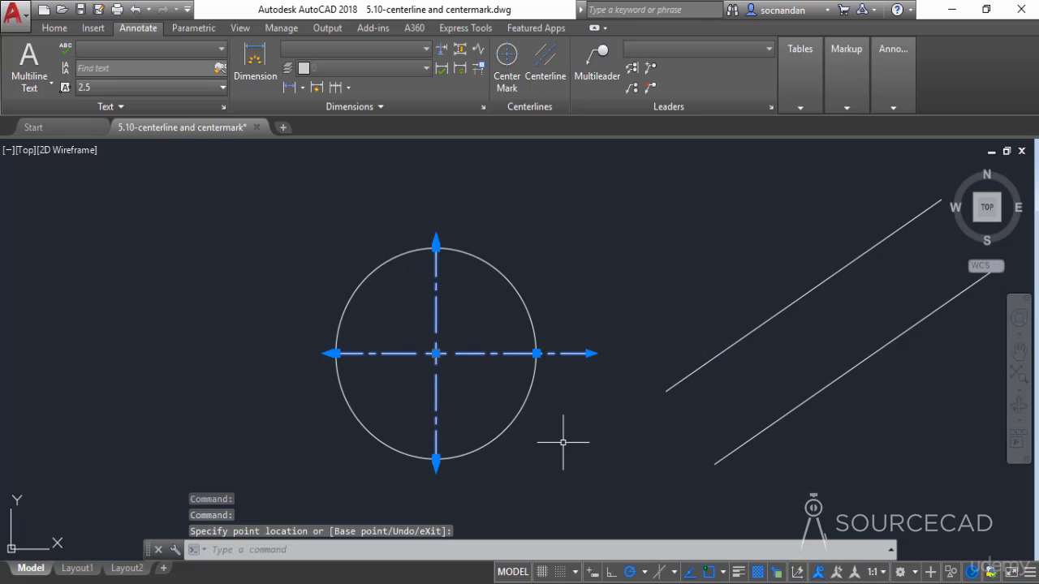
left_click(436, 237)
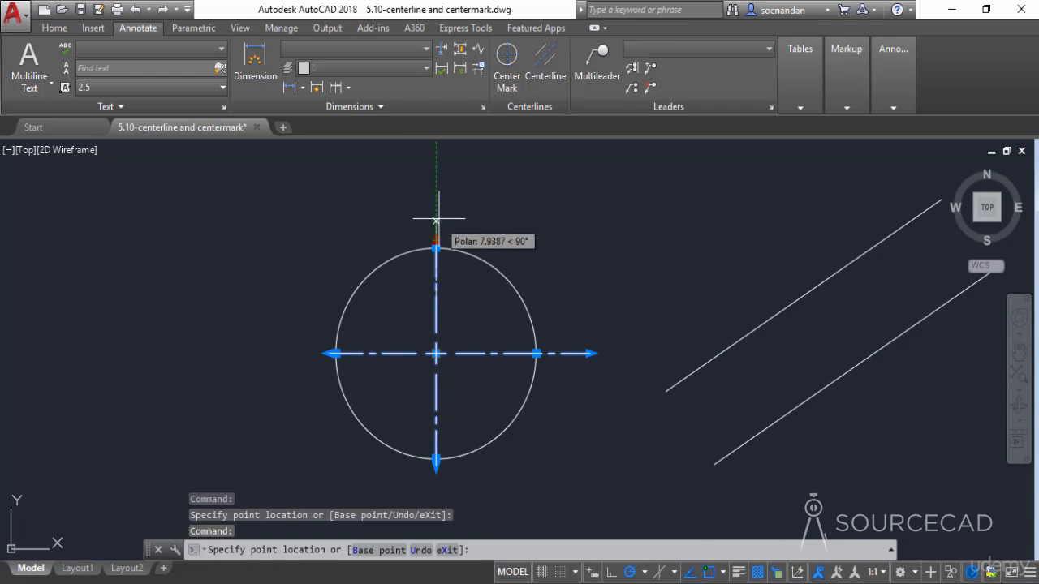
left_click(436, 203)
left_click(330, 354)
left_click(294, 354)
left_click(436, 459)
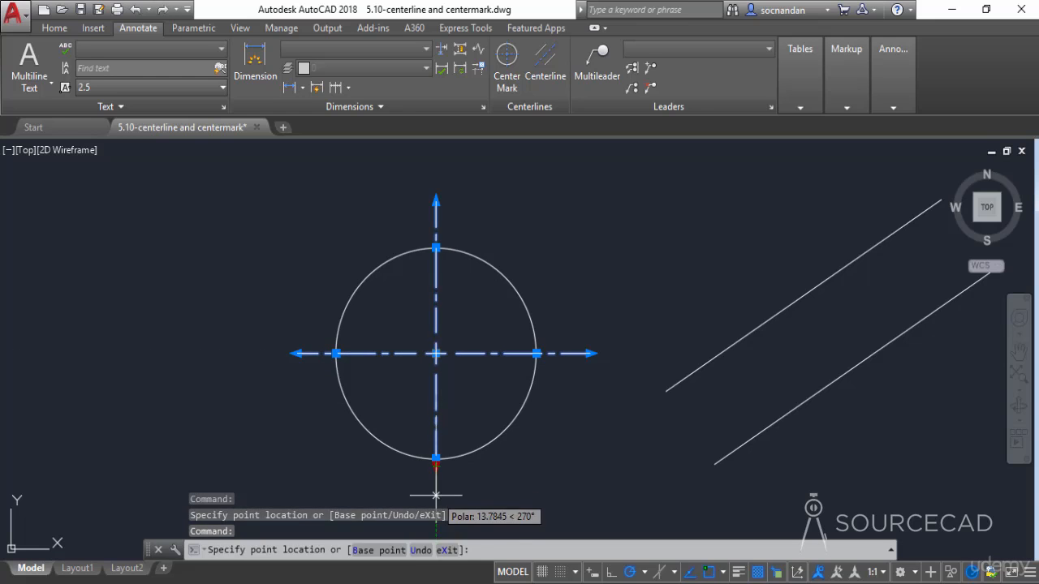
left_click(436, 495)
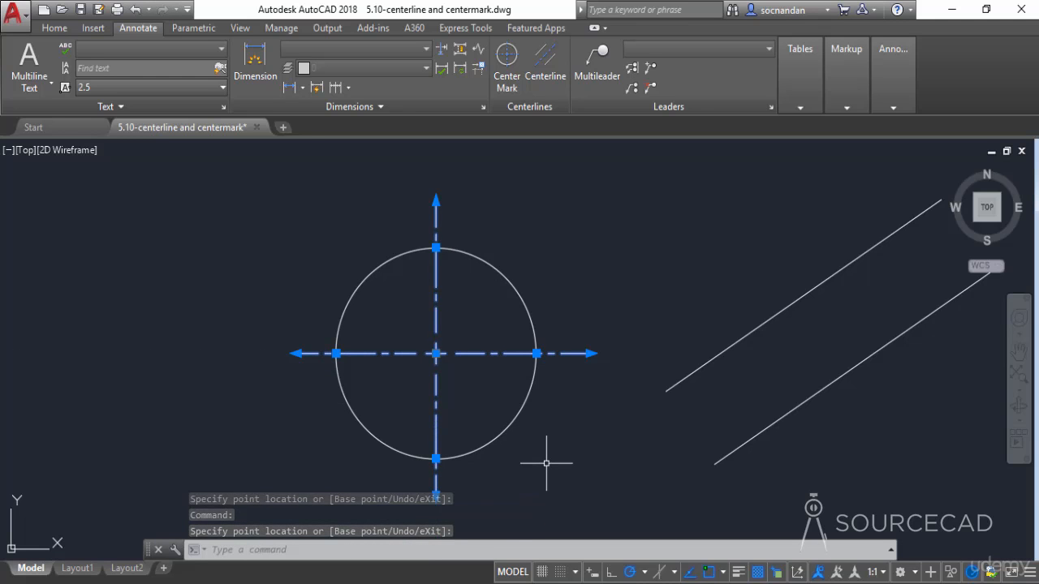
key("Escape")
- Resize the circle by its upper quadrant grip, first shrinking it and finally enlarging it
left_click(507, 276)
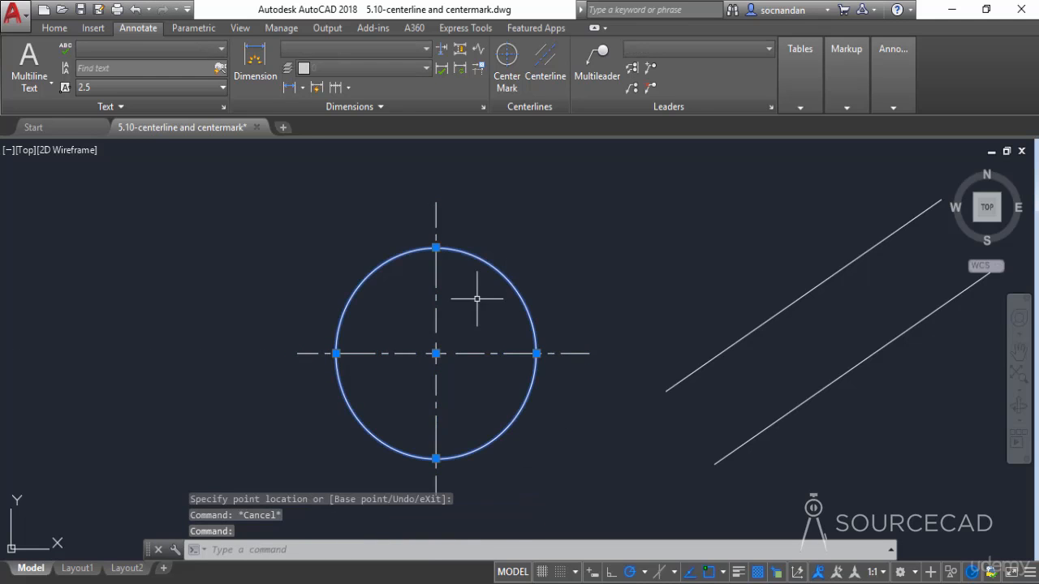
left_click(436, 247)
left_click(436, 281)
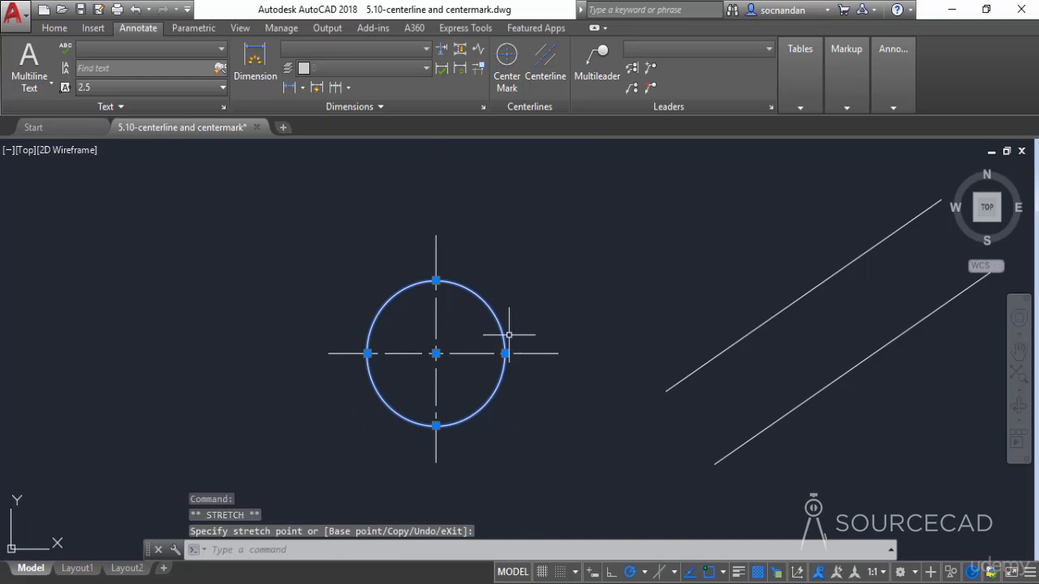
left_click(436, 281)
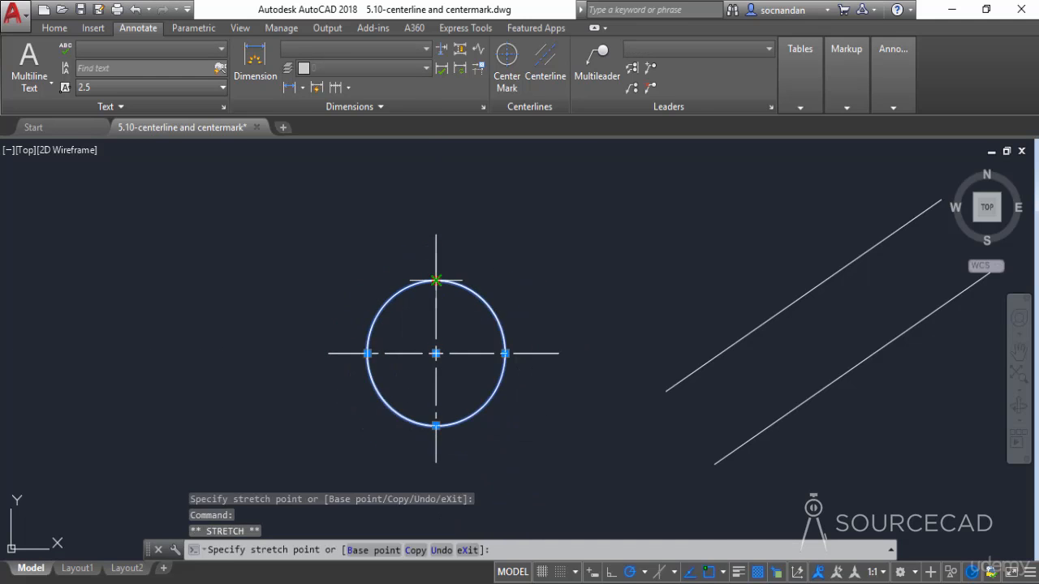
left_click(436, 199)
key("Escape")
scroll(479, 431, "down", 3)
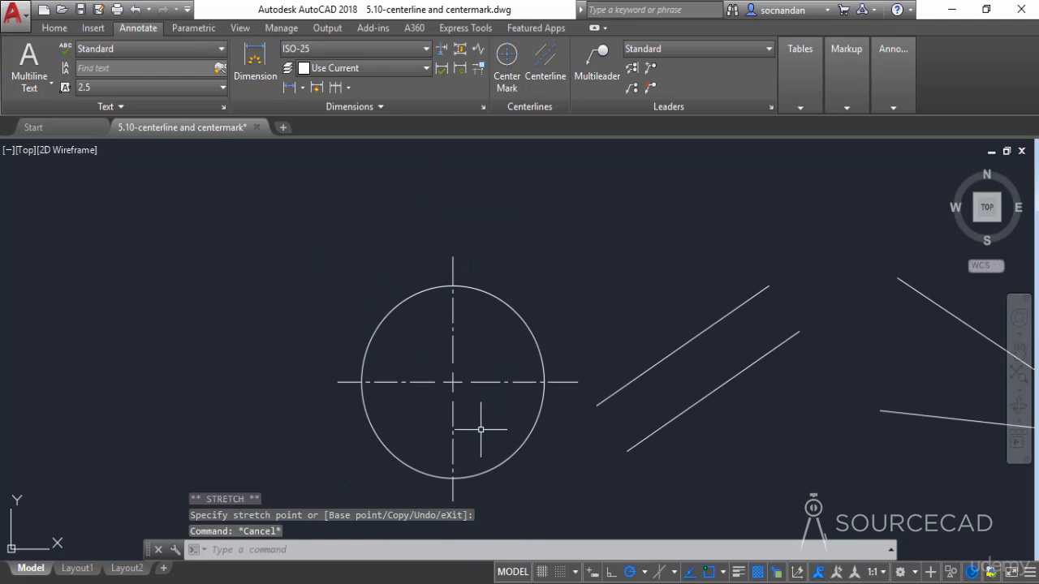
- Add a centerline between the two parallel slanted lines
mouse_move(547, 429)
middle_mouse_down()
mouse_move(421, 394)
mouse_move(332, 413)
middle_mouse_up()
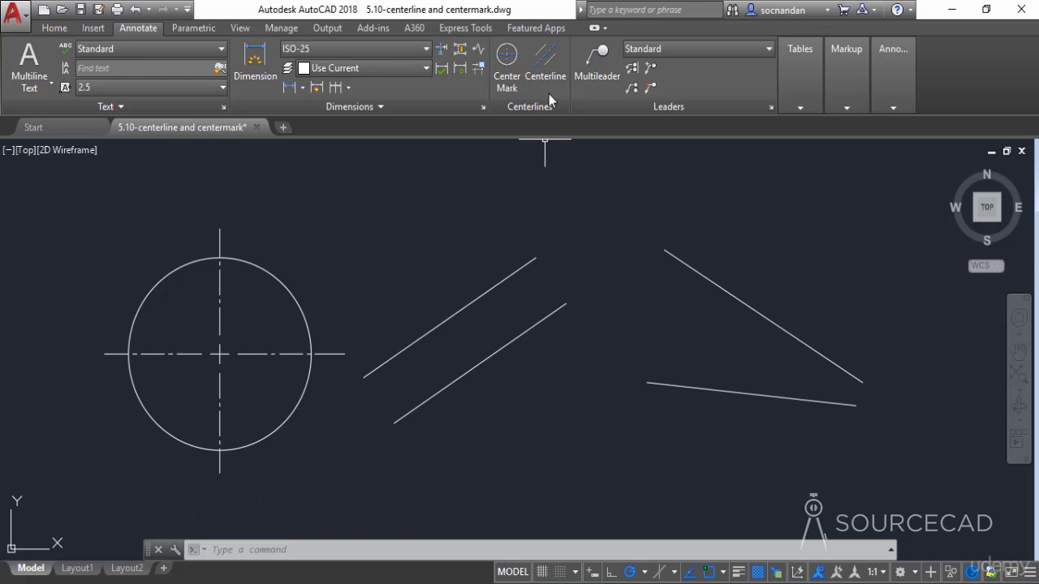
left_click(545, 72)
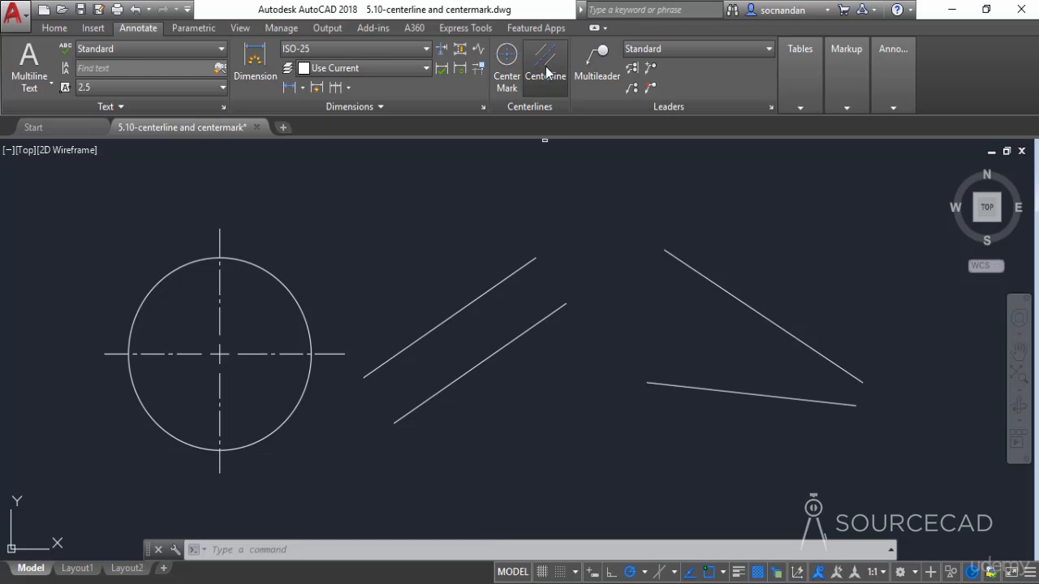
left_click(464, 305)
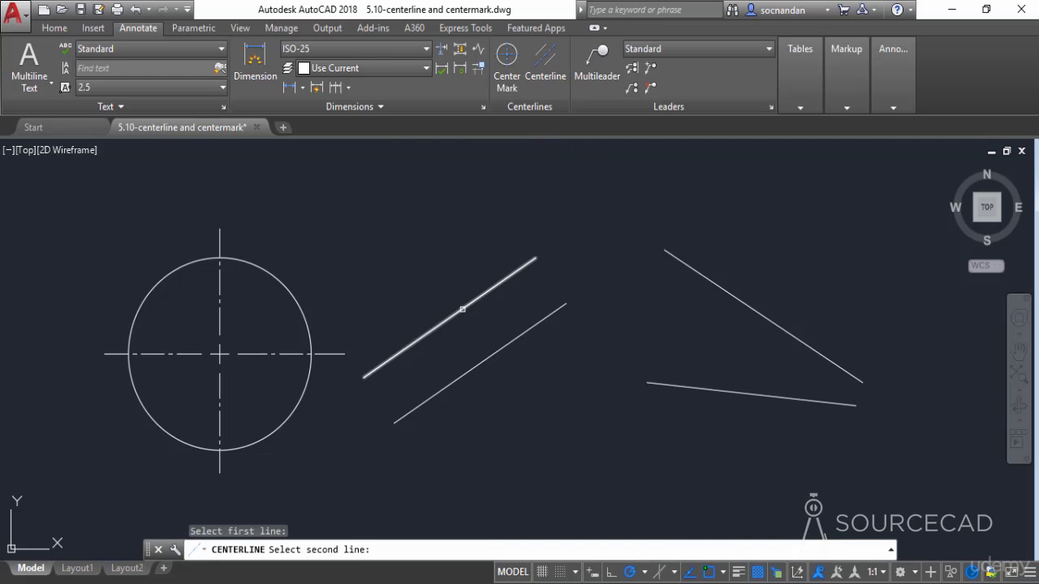
left_click(485, 362)
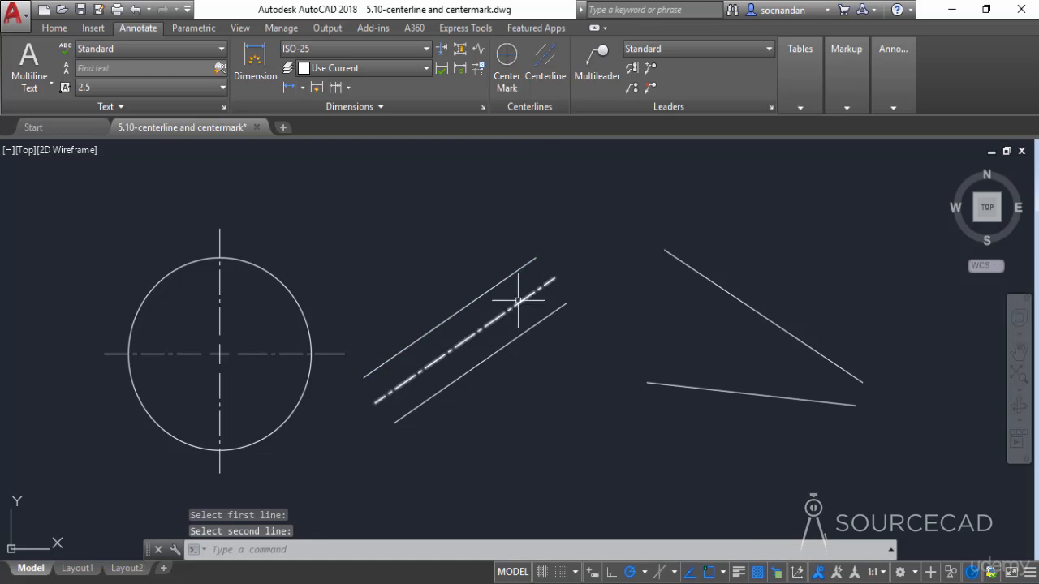
mouse_move(523, 301)
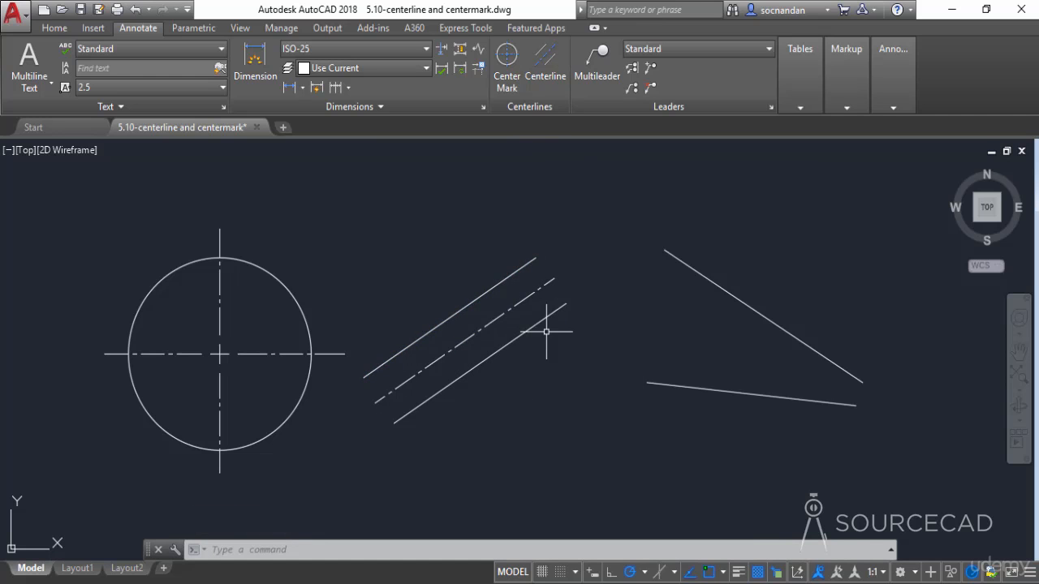
- Try stretching the upper end of the upper parallel line away from its partner, and undo that stretch
left_click(527, 264)
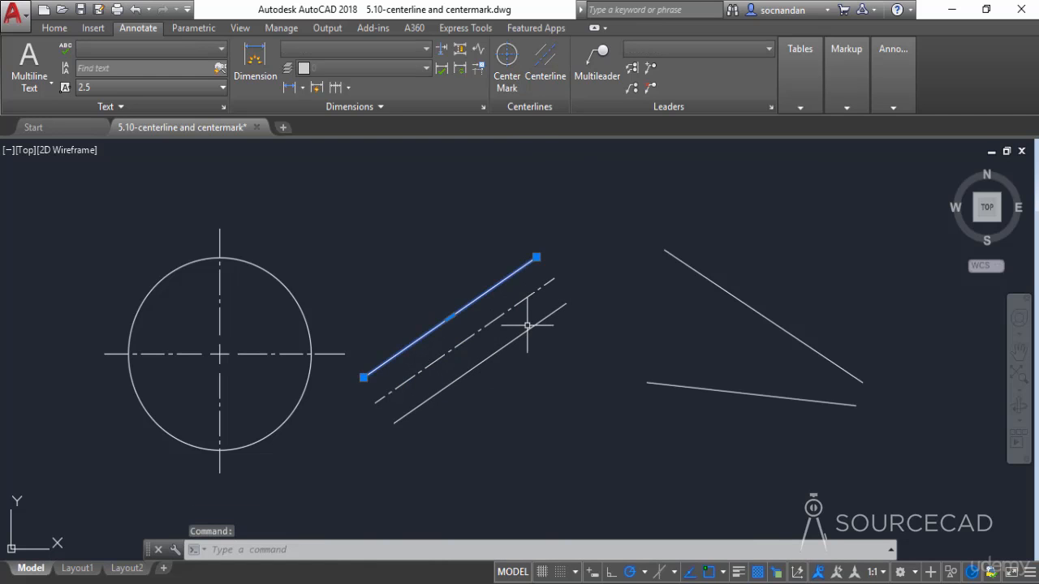
left_click(536, 257)
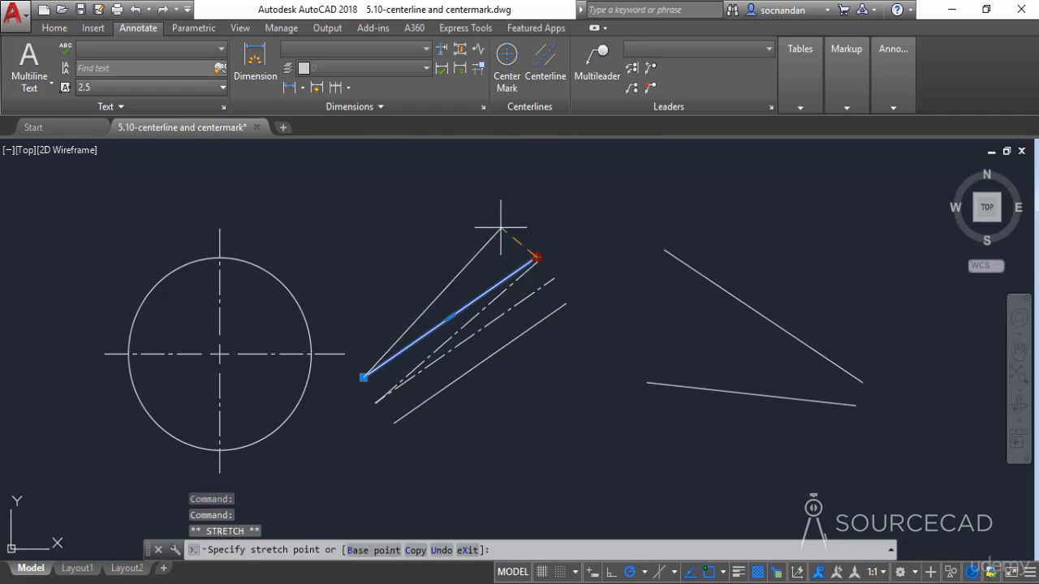
left_click(405, 202)
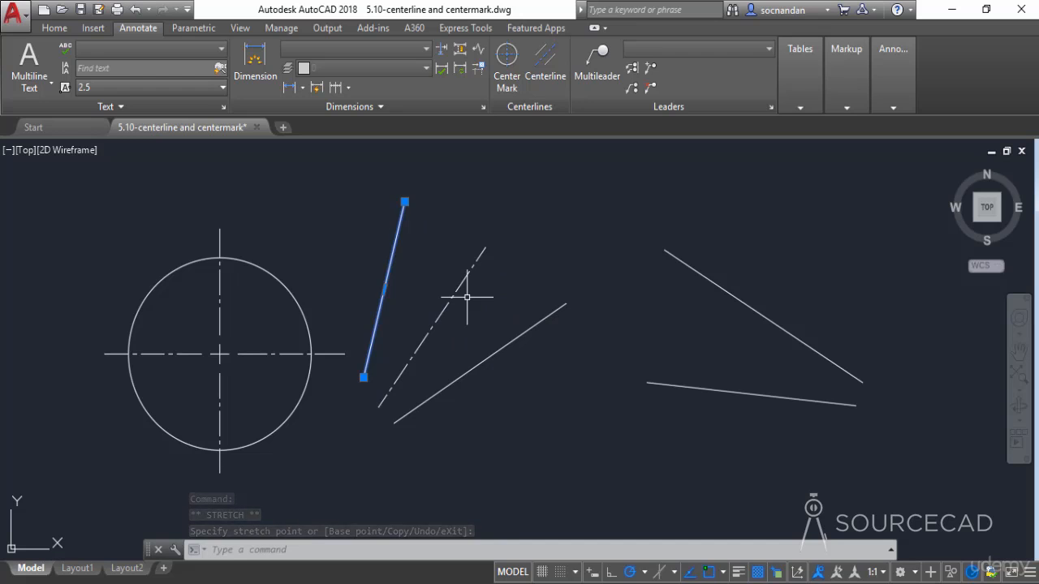
key("ctrl+z")
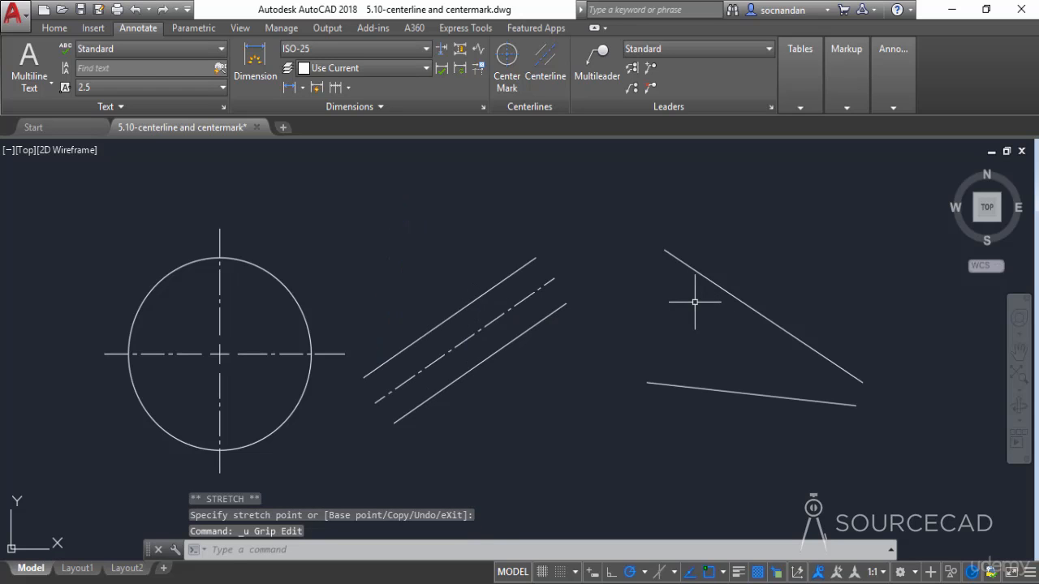
- Add a centerline between the two non-parallel lines
left_click(545, 65)
left_click(673, 256)
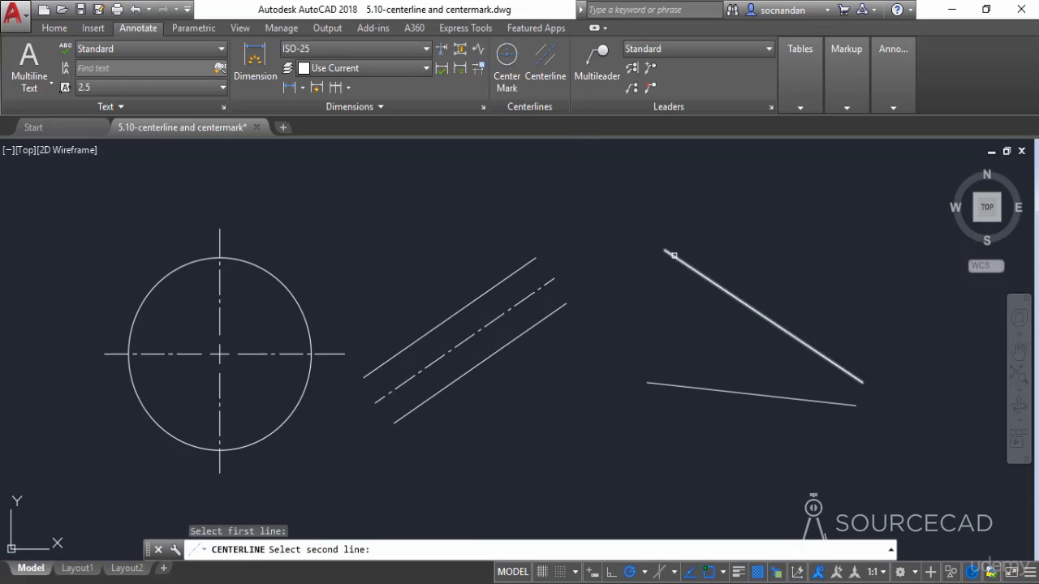
left_click(665, 382)
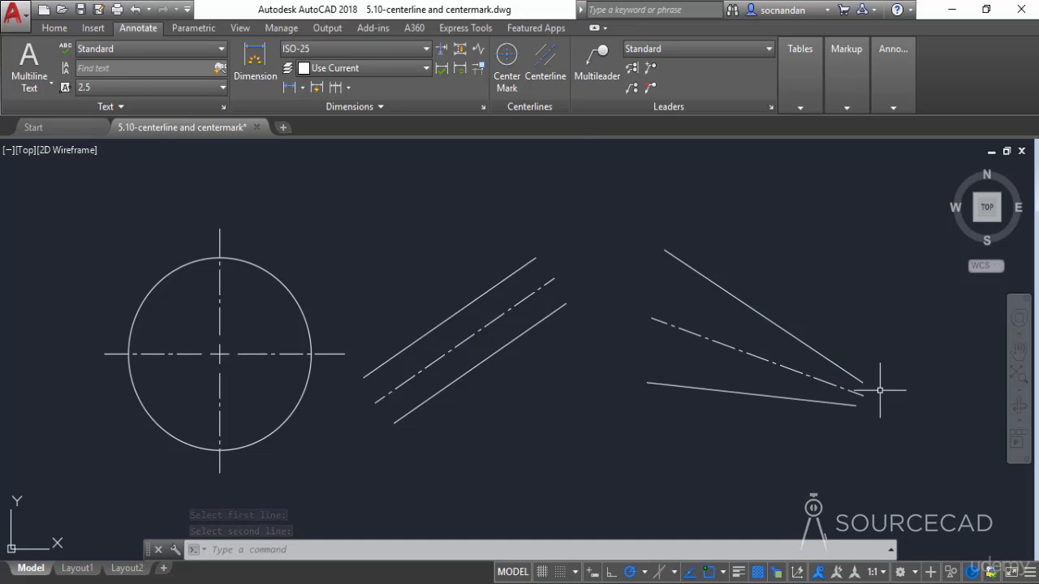
- Move the upper non-parallel line slightly upward, then stretch its left end until it sits roughly above the lower line's left end
left_click(754, 308)
left_click(763, 315)
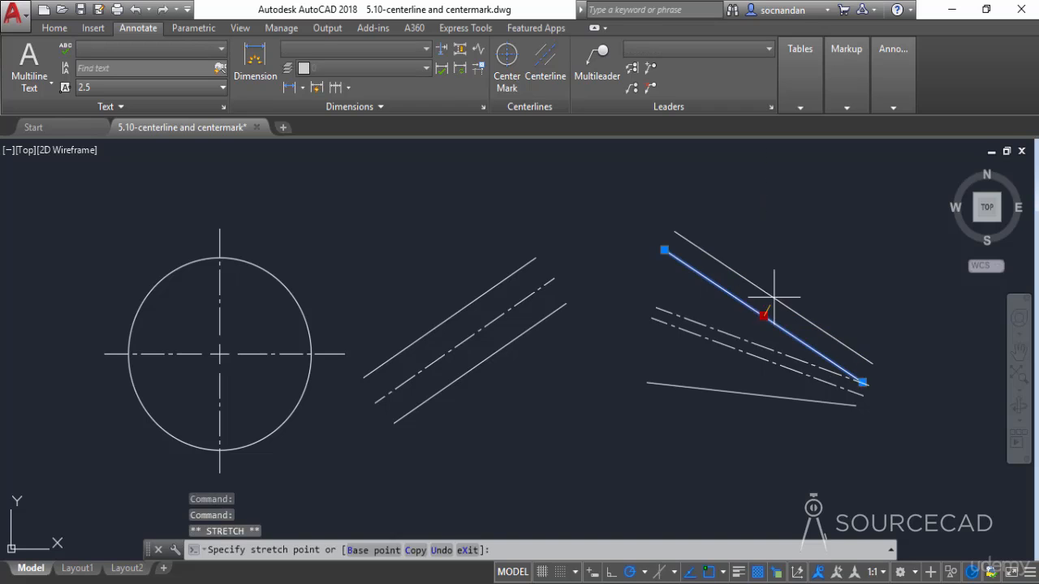
left_click(774, 298)
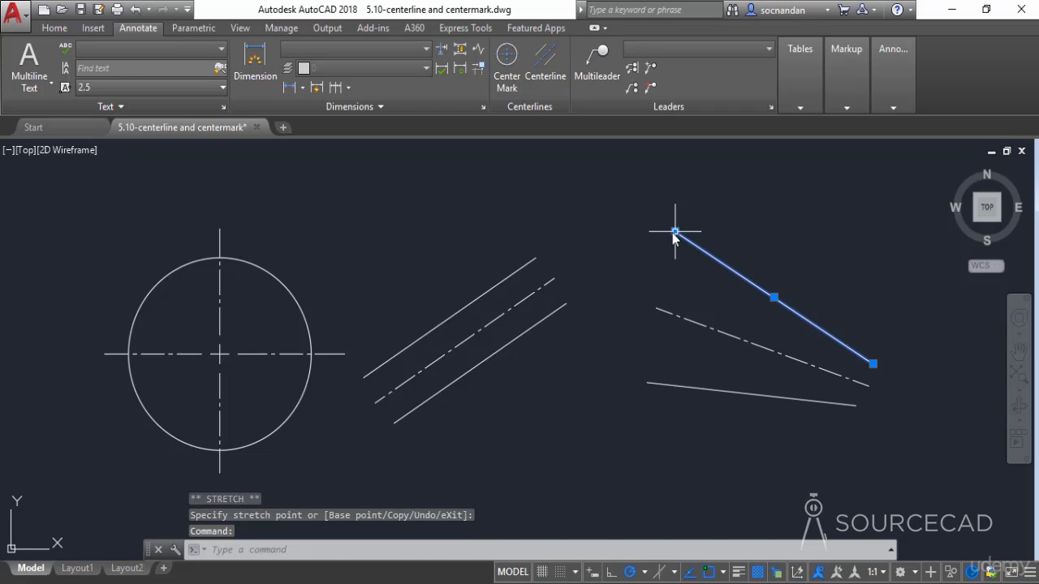
left_click(675, 232)
left_click(775, 166)
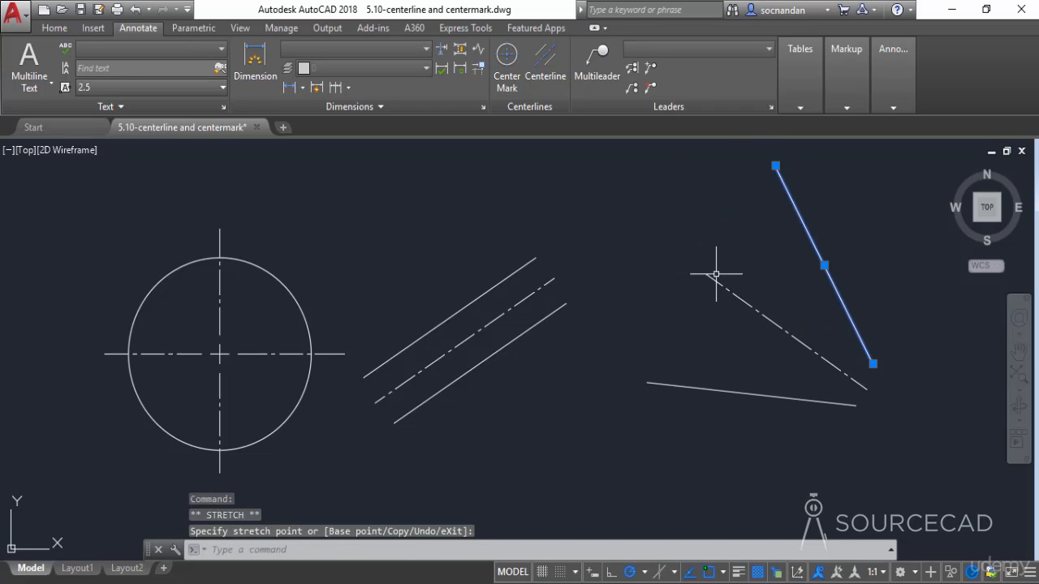
left_click(775, 166)
left_click(648, 296)
key("Escape")
- Adjust the length of the centerline between the non-parallel lines, finally shortening both ends to lie inside the lines' ends
left_click(679, 340)
left_click(679, 345)
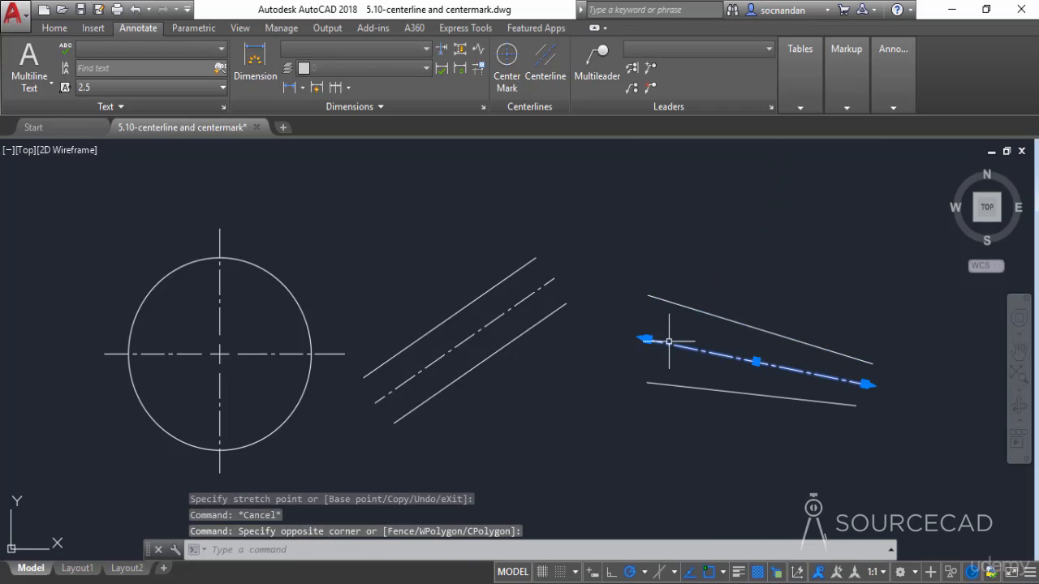
left_click(647, 338)
left_click(576, 325)
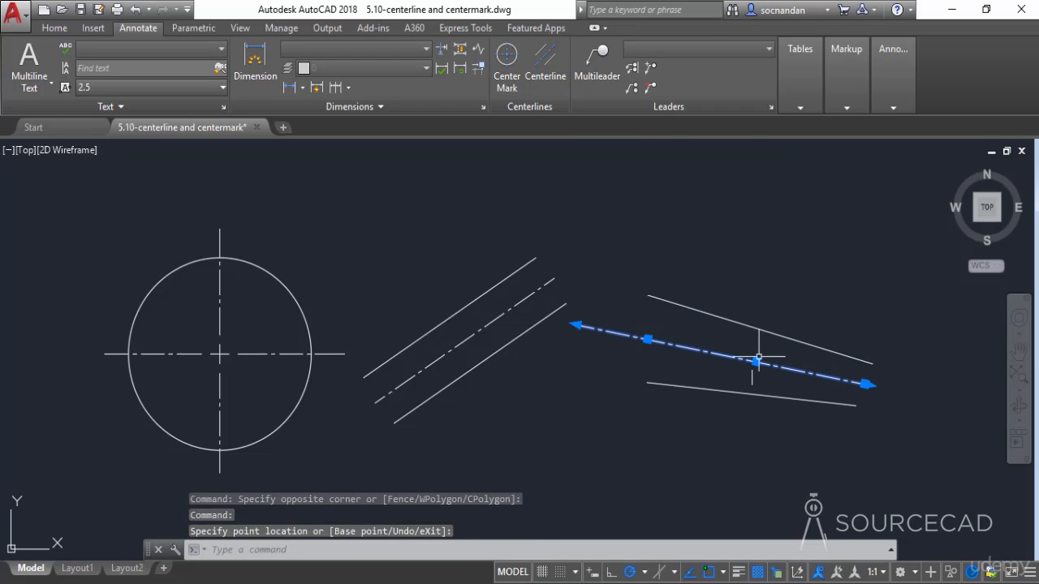
left_click(576, 325)
left_click(647, 338)
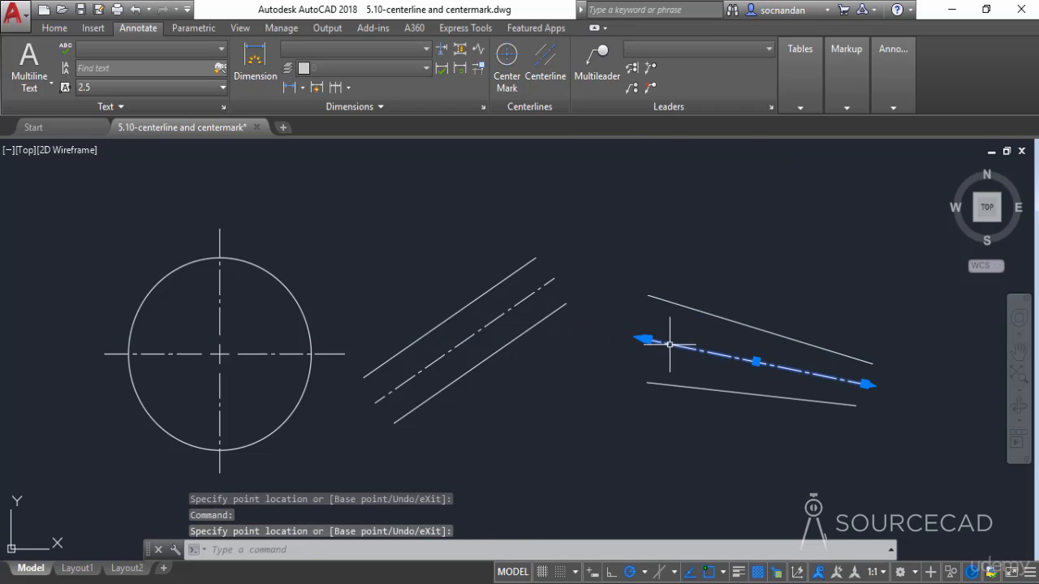
left_click(647, 339)
left_click(690, 349)
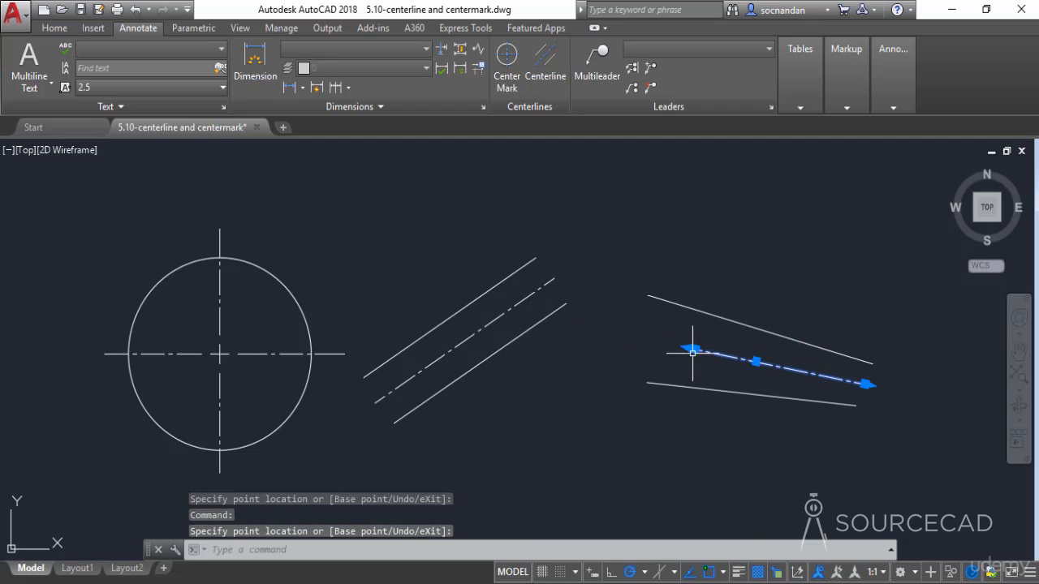
left_click(861, 380)
left_click(855, 395)
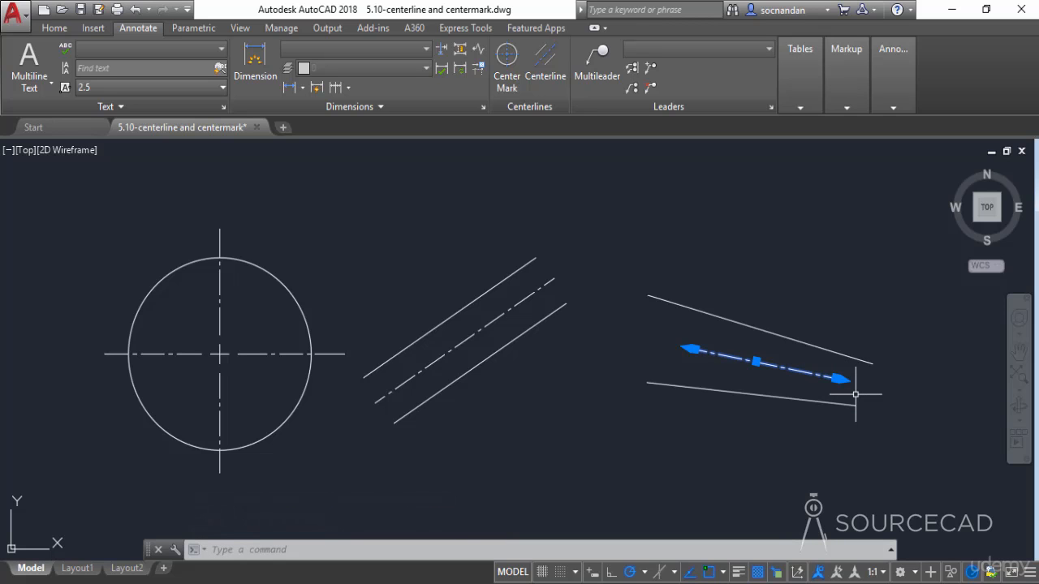
key("Escape")
- Set the linetype scale of the circle's center mark to 2 using the CHPROP command
type("chprop")
key("Return")
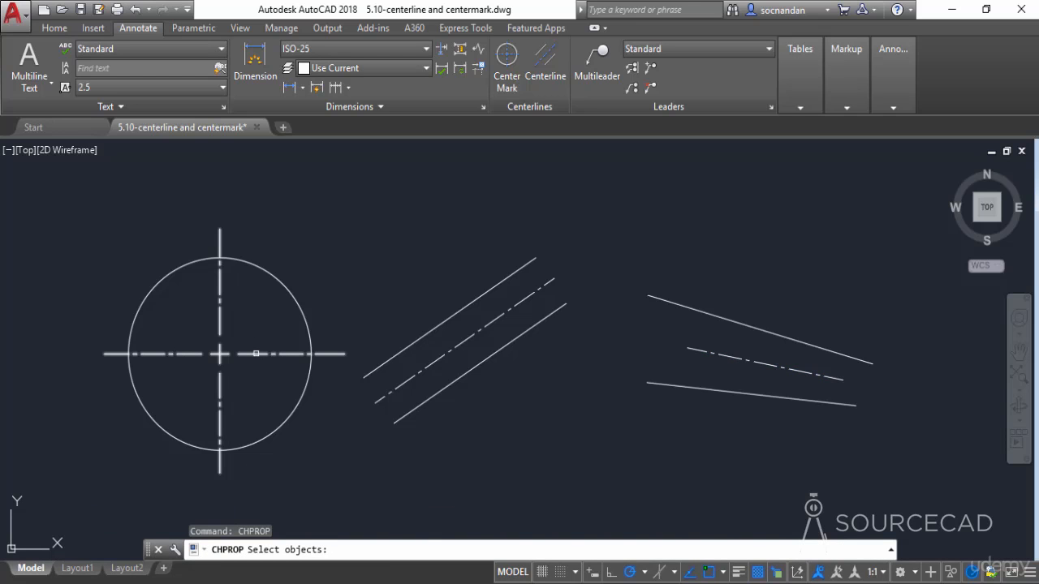
left_click(255, 354)
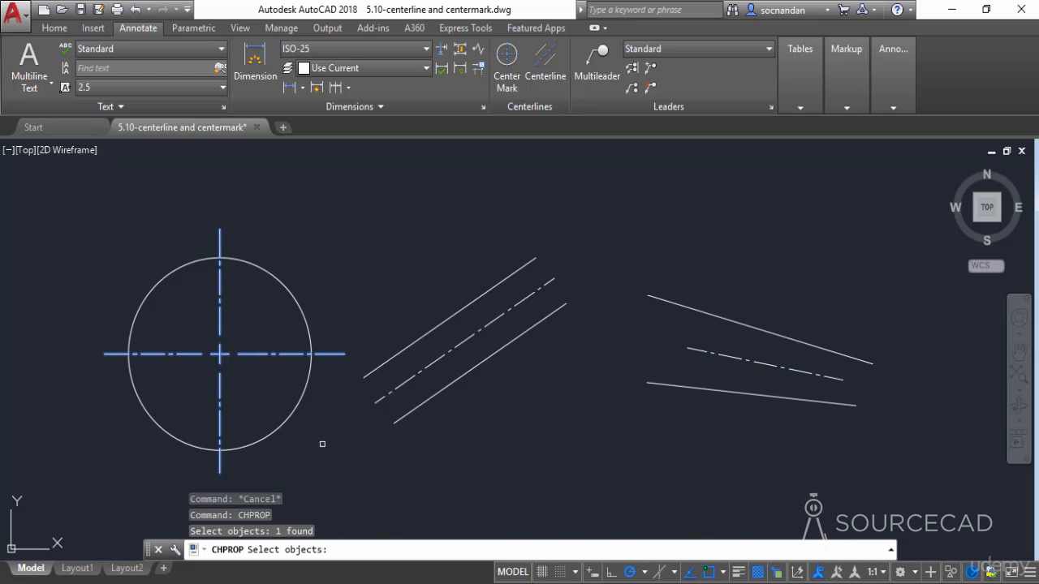
key("Return")
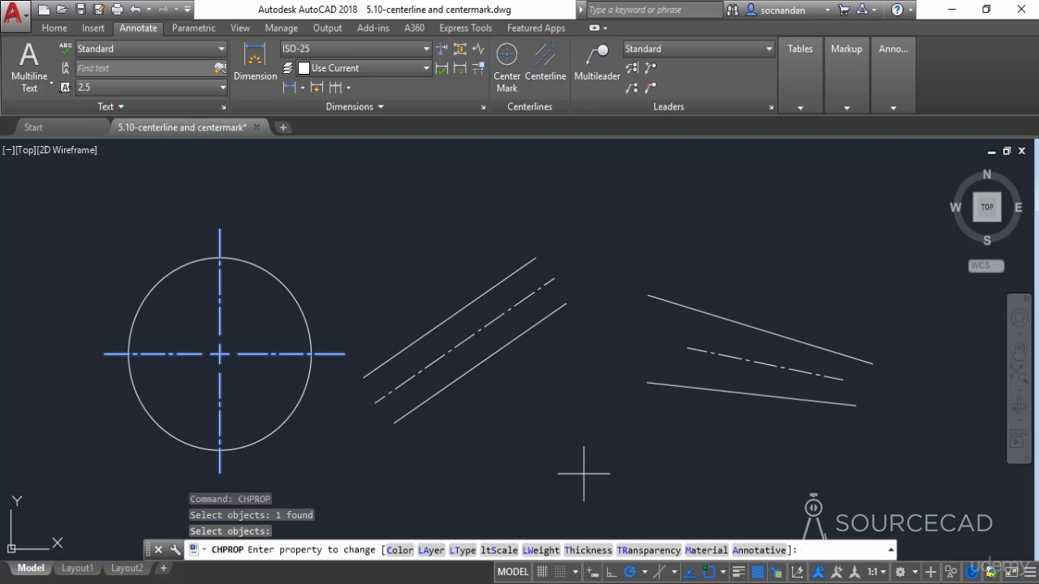
left_click(499, 551)
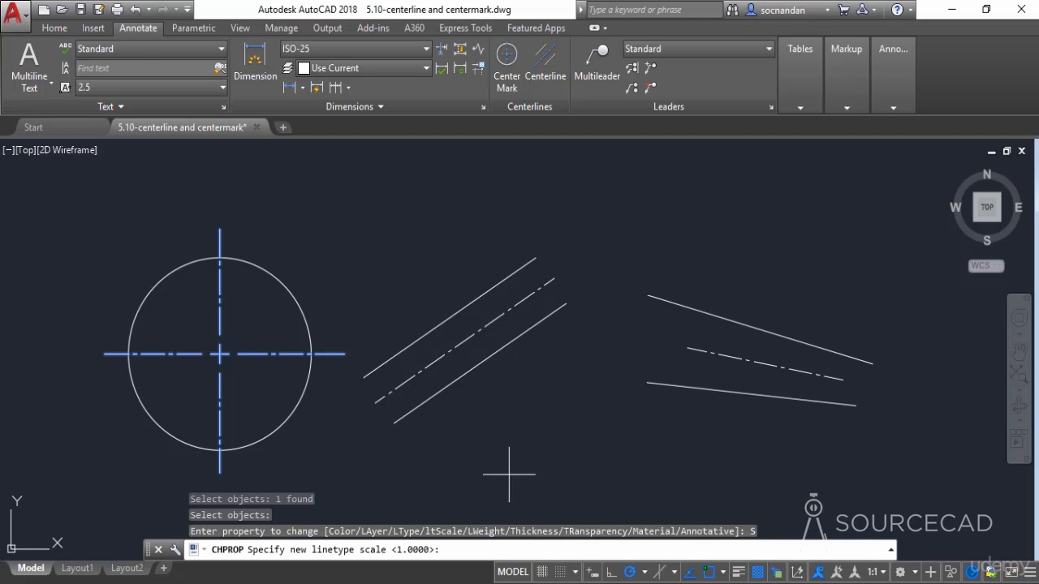
type("2")
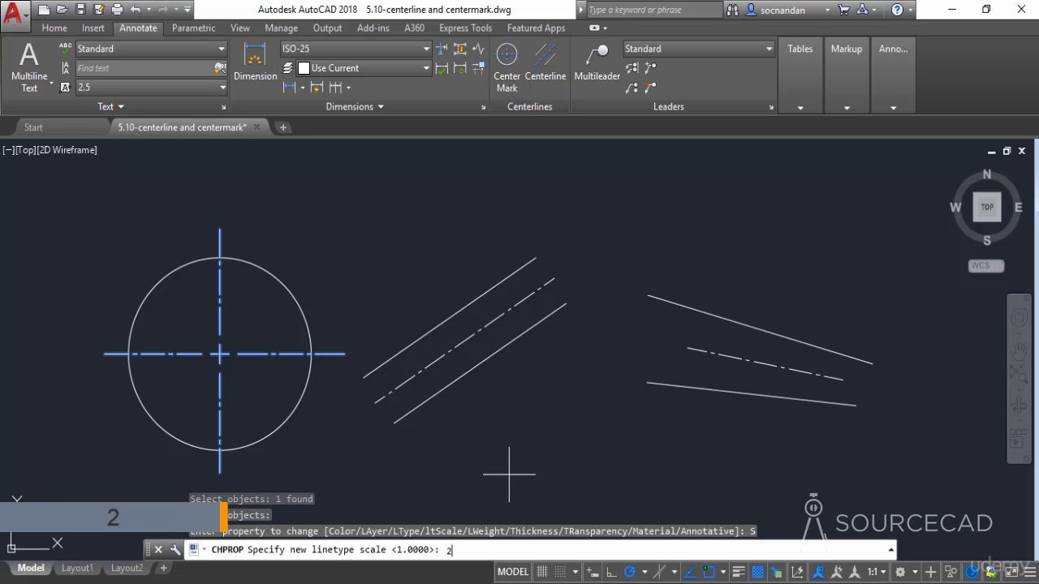
key("Return")
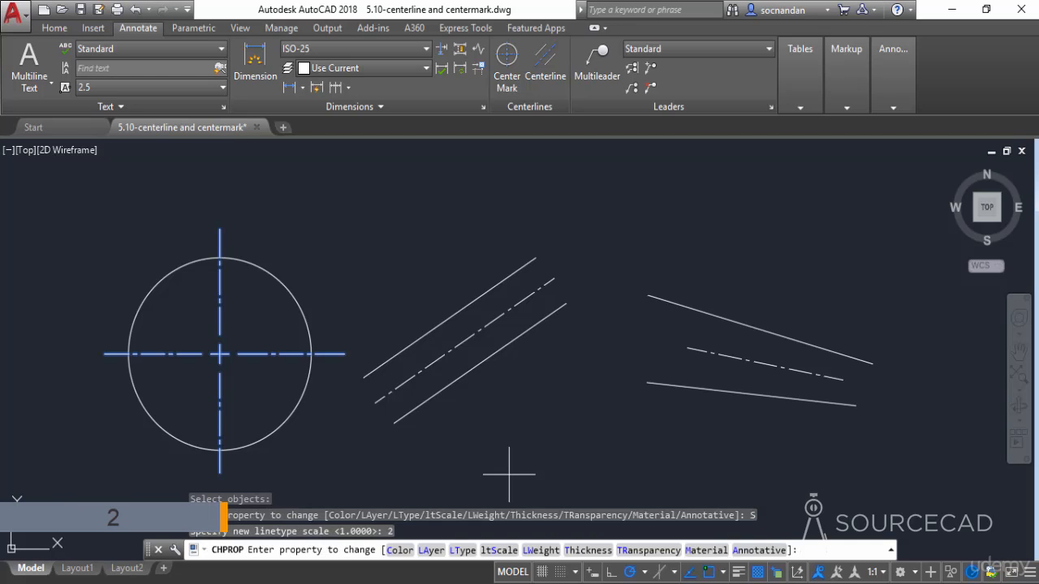
key("Return")
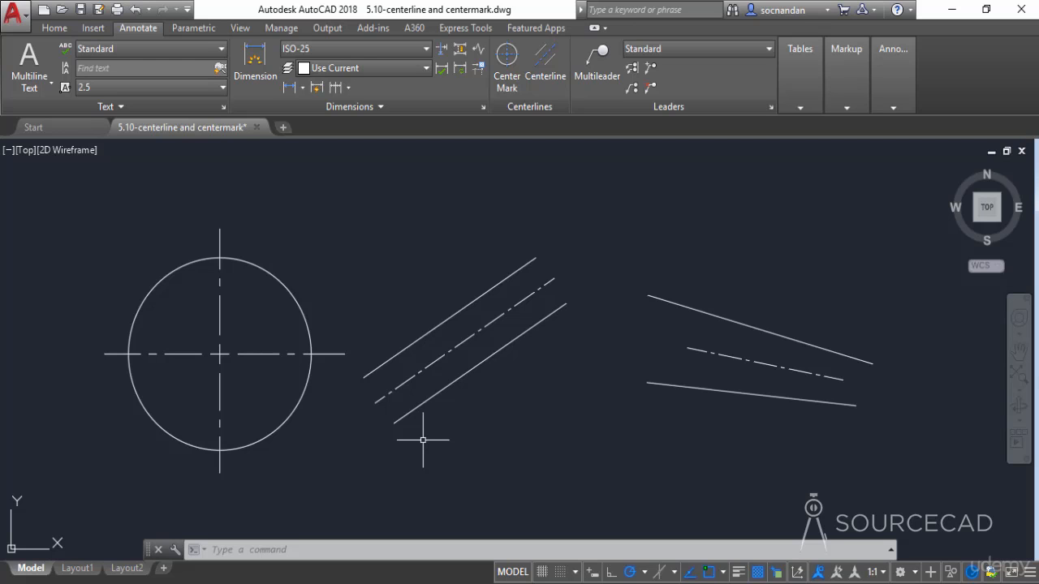
left_click(273, 354)
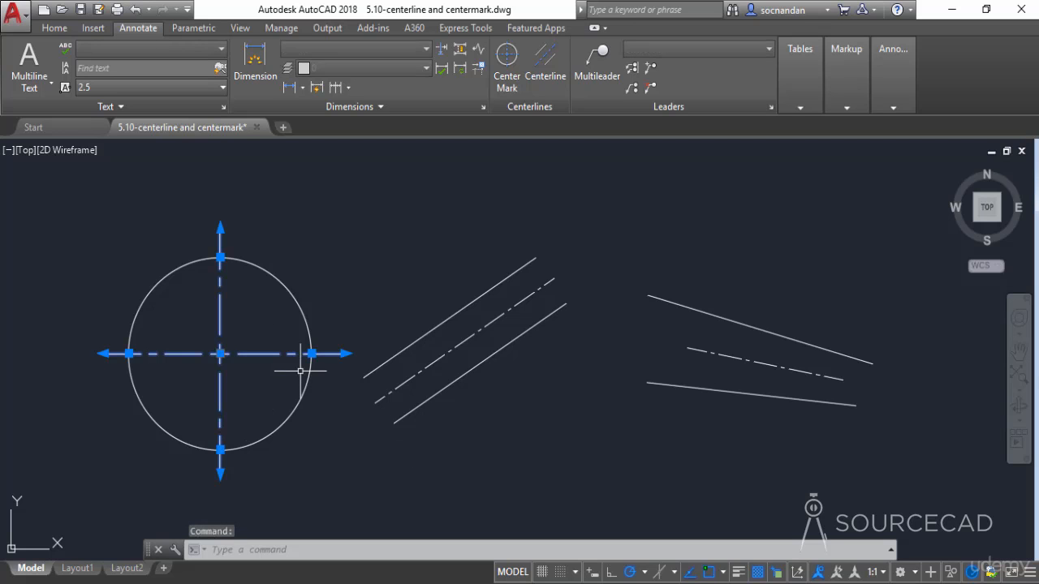
left_click(421, 370)
left_click(690, 350)
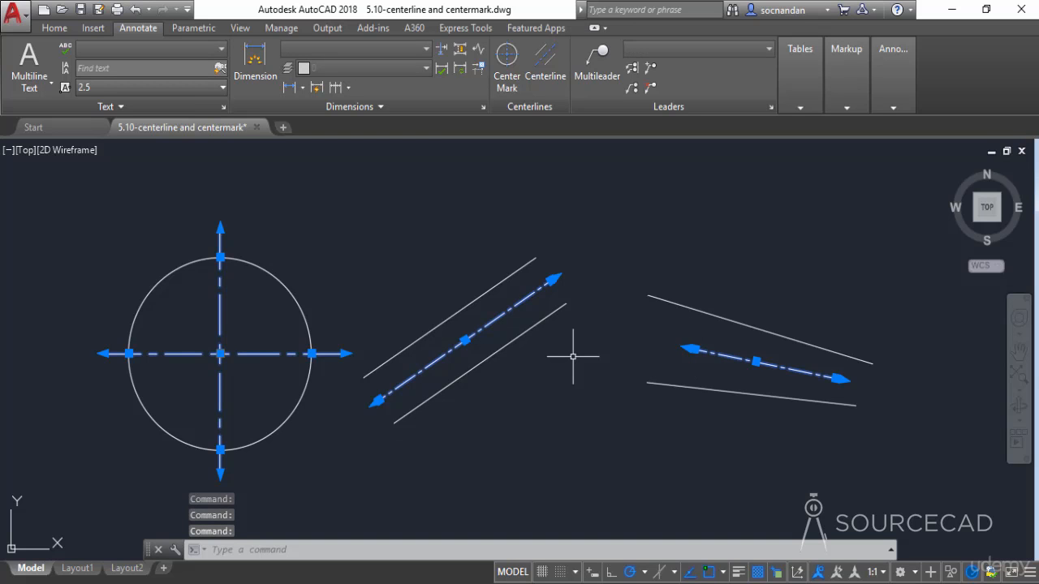
key("Escape")
- Examine the general and geometry properties of the circle's center mark in the Properties palette, closing it and clearing the selection when done
left_click(278, 354)
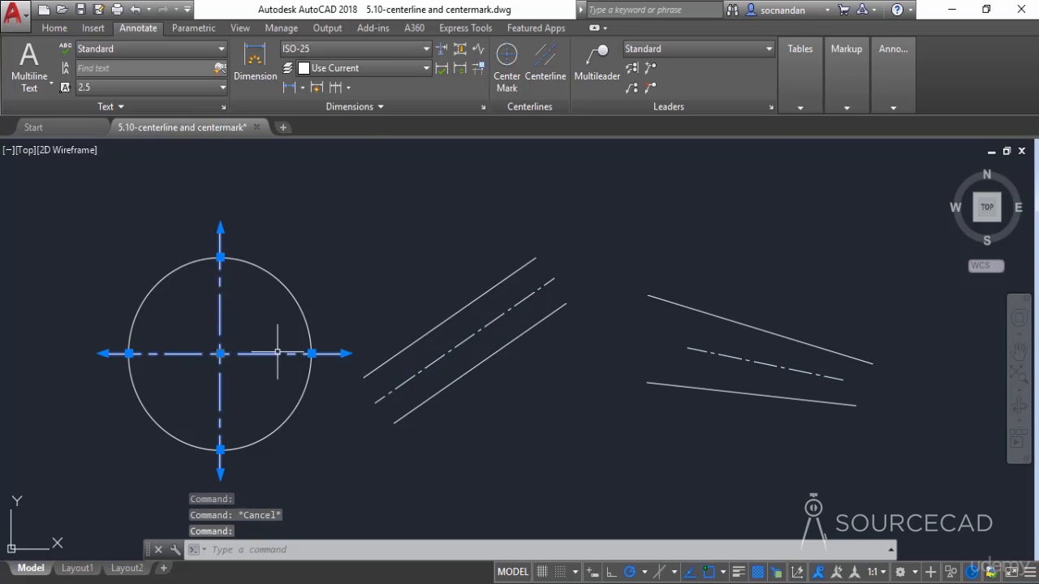
right_click(348, 244)
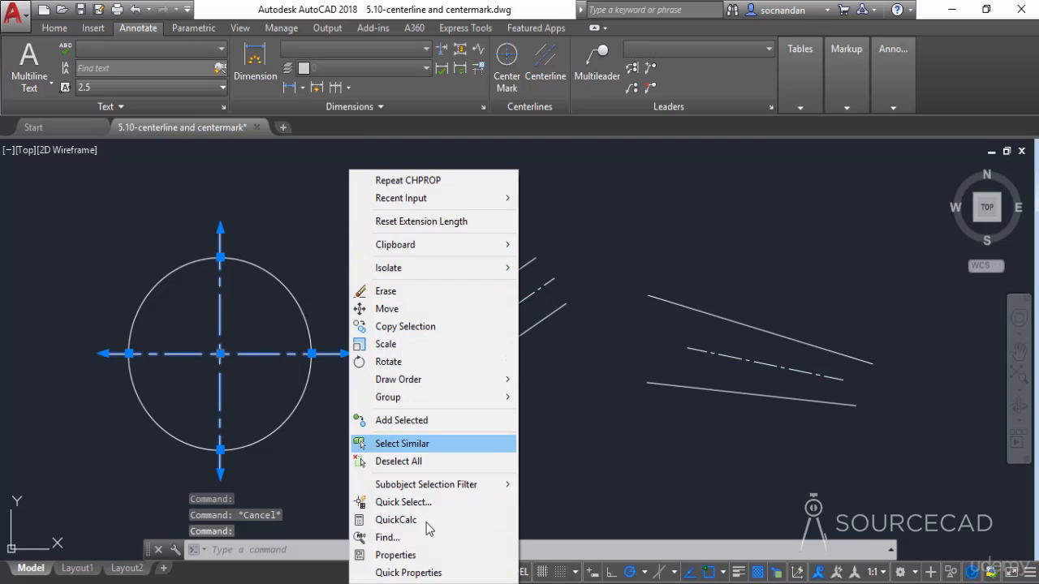
left_click(395, 555)
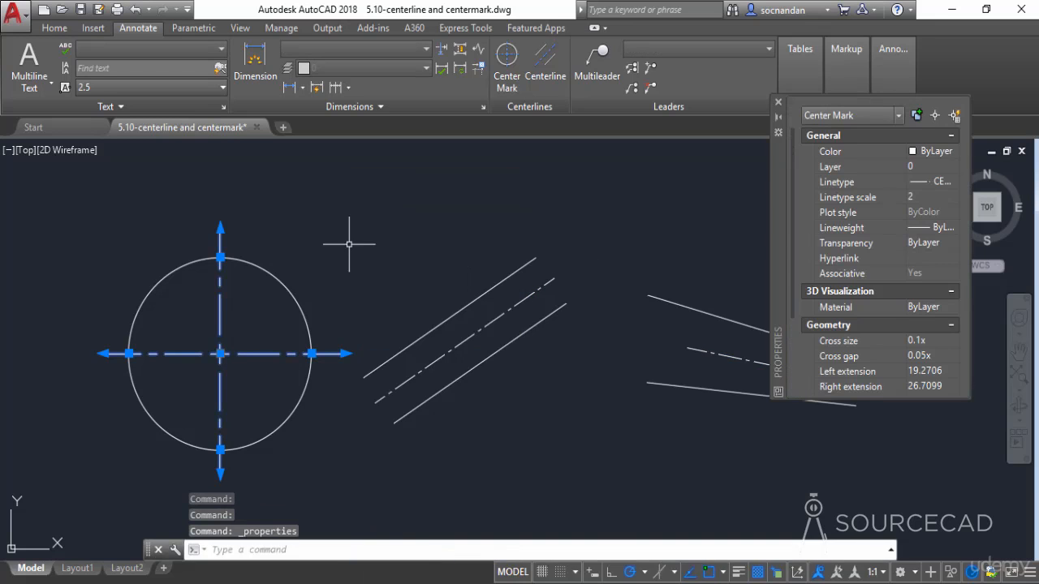
mouse_move(793, 171)
left_mouse_down()
mouse_move(794, 303)
mouse_move(787, 163)
left_mouse_up()
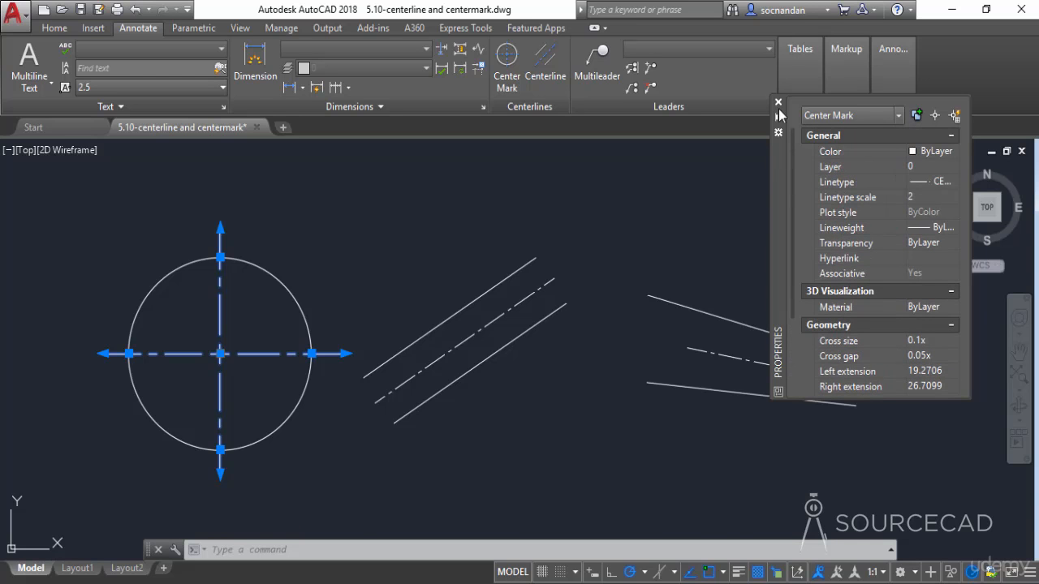
left_click(777, 103)
key("Escape")
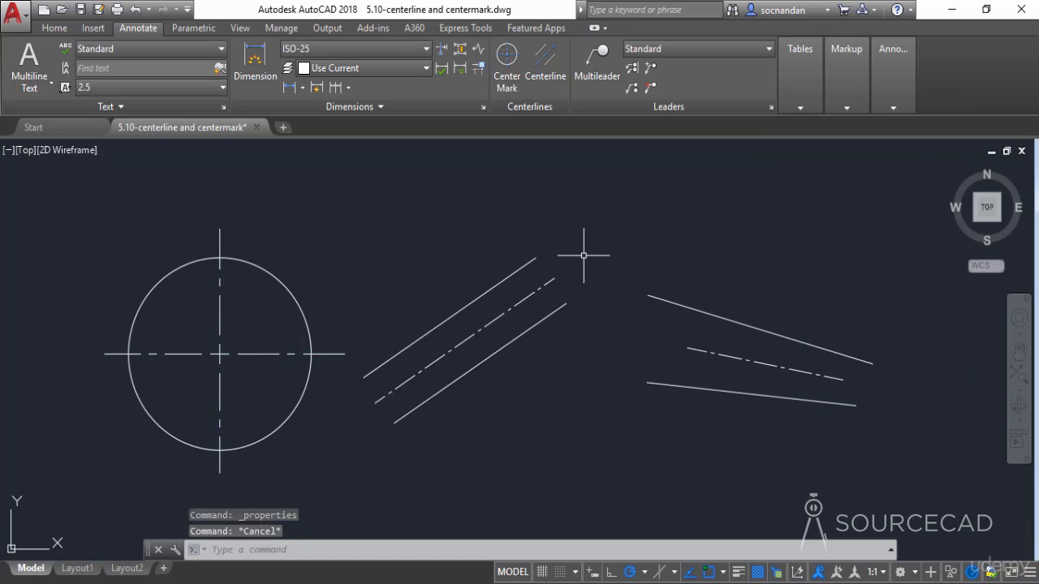